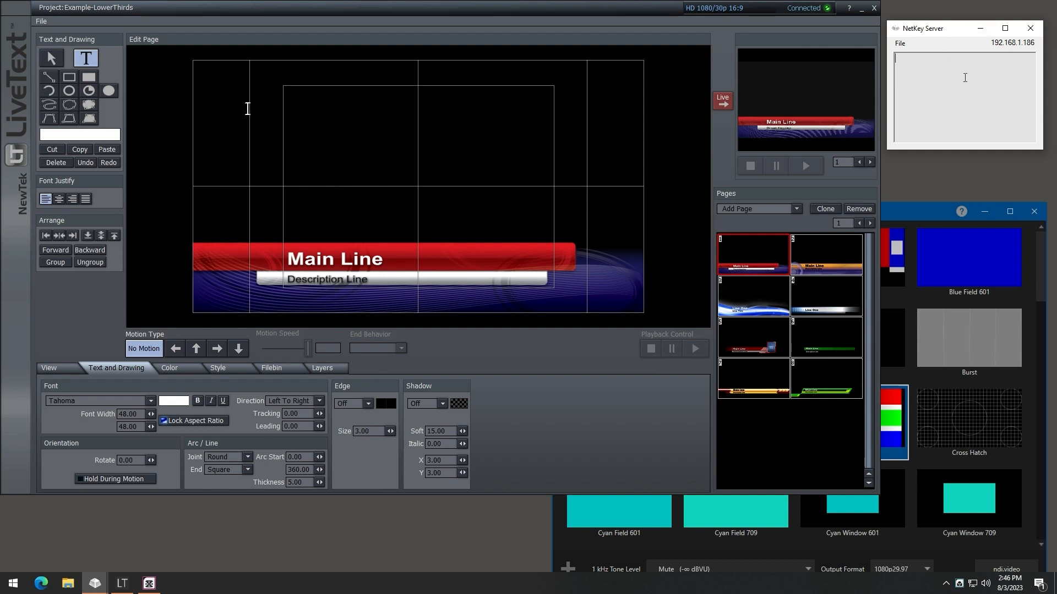
Open the application list in NetKey Server to view the running applications.
mouse_move(945, 20)
left_mouse_down()
mouse_move(895, 63)
mouse_move(898, 47)
mouse_move(945, 30)
left_mouse_up()
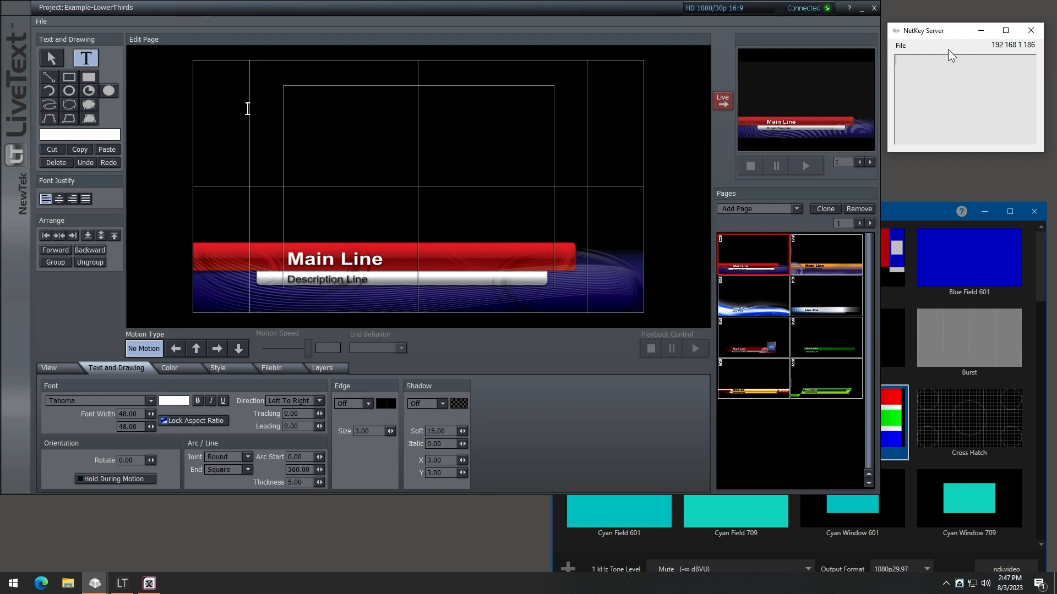
left_click(906, 47)
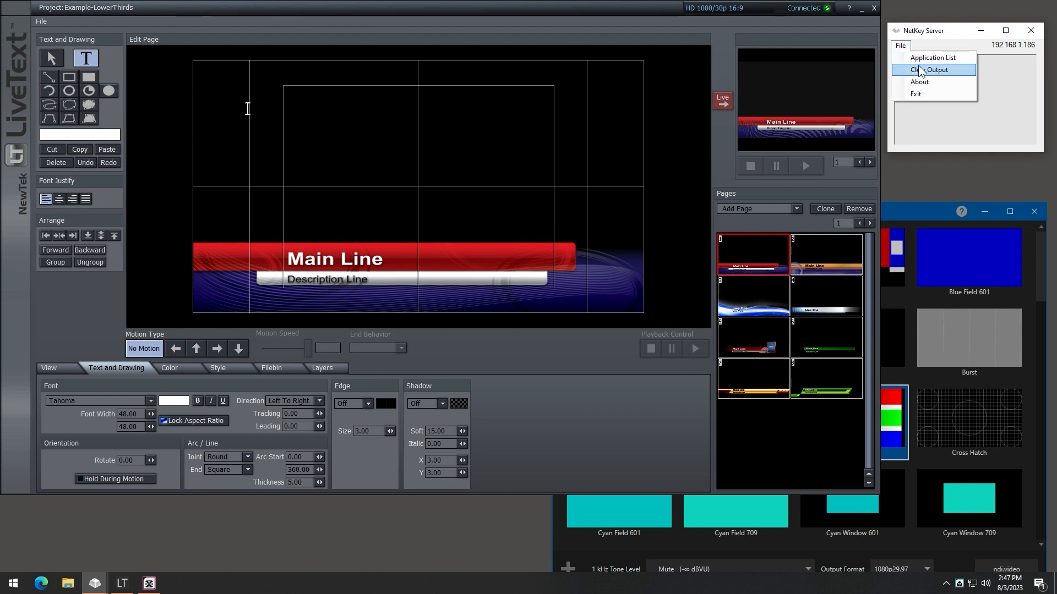
left_click(932, 58)
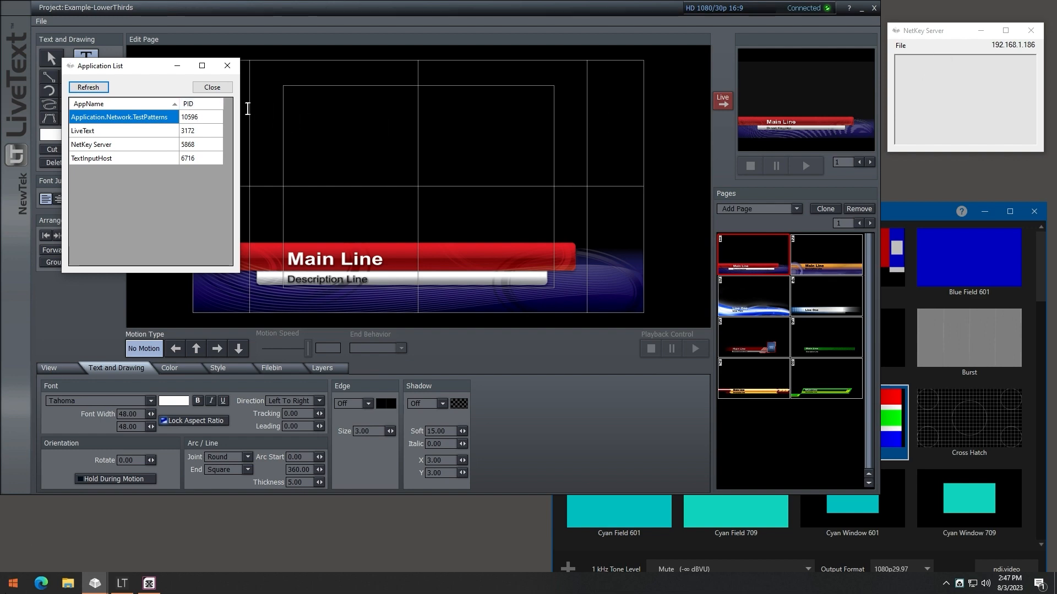
Launch Notepad and refresh the NetKey application list to select its notepad entry.
left_click(12, 583)
type("notepad")
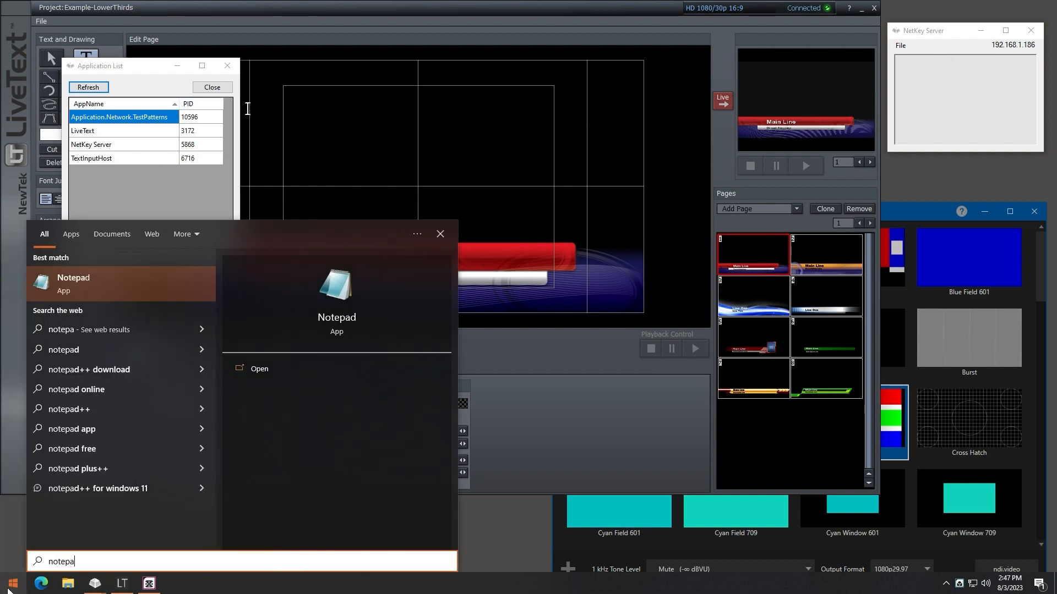
key("Return")
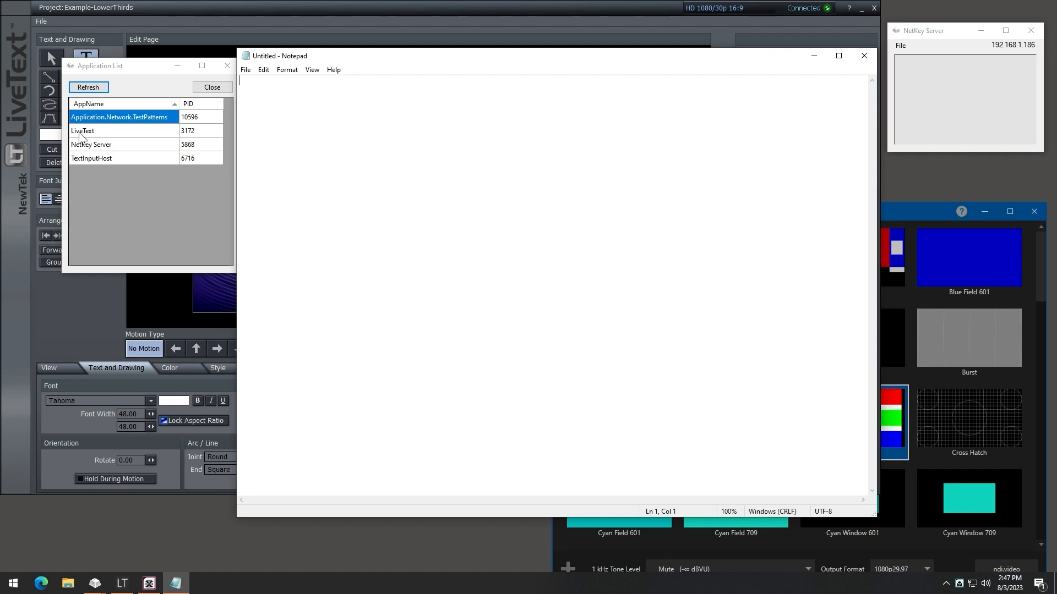
left_click(88, 87)
left_click(90, 158)
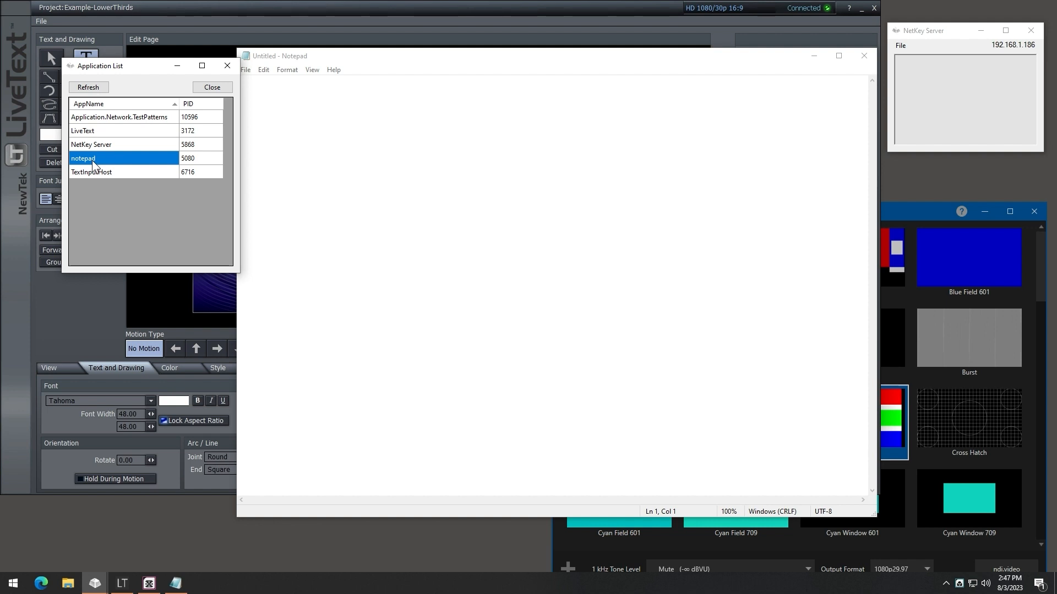
Close Notepad and, after selecting the LiveText entry, dismiss the application list with the NDI Test Patterns window in front.
left_click(863, 59)
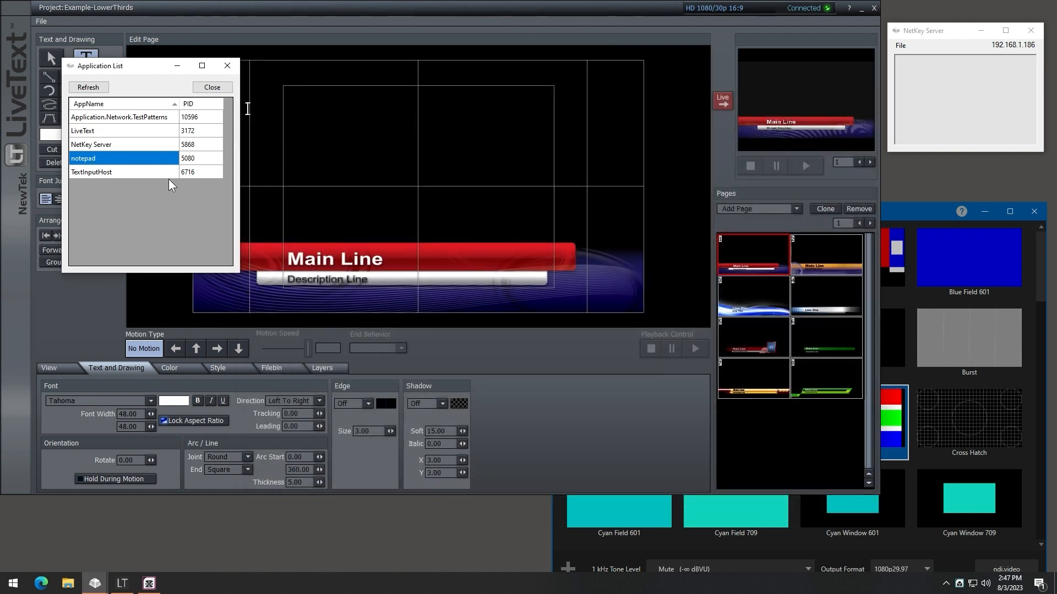
left_click(89, 132)
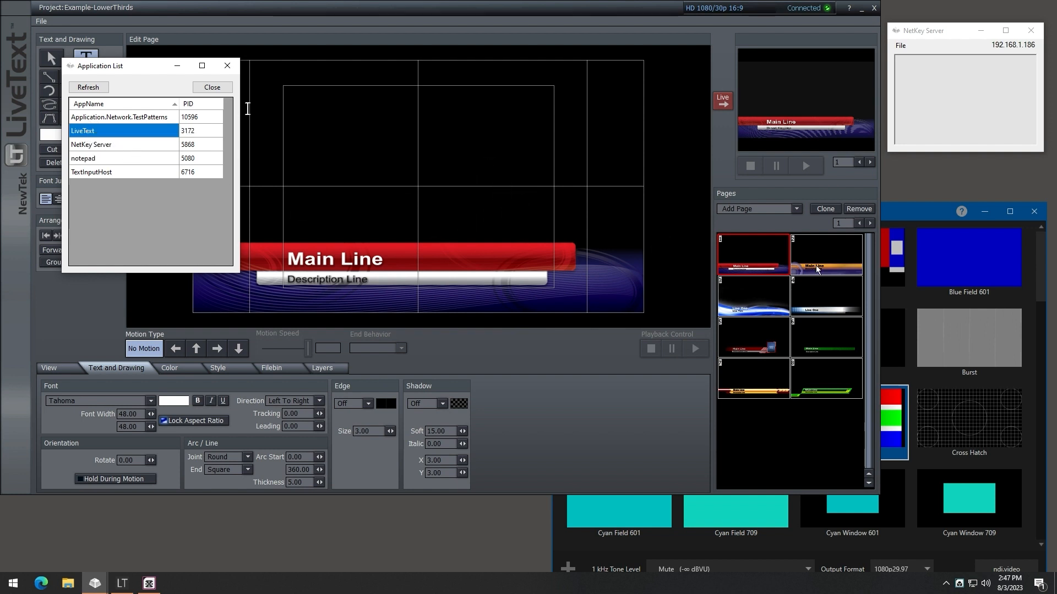
left_click(918, 216)
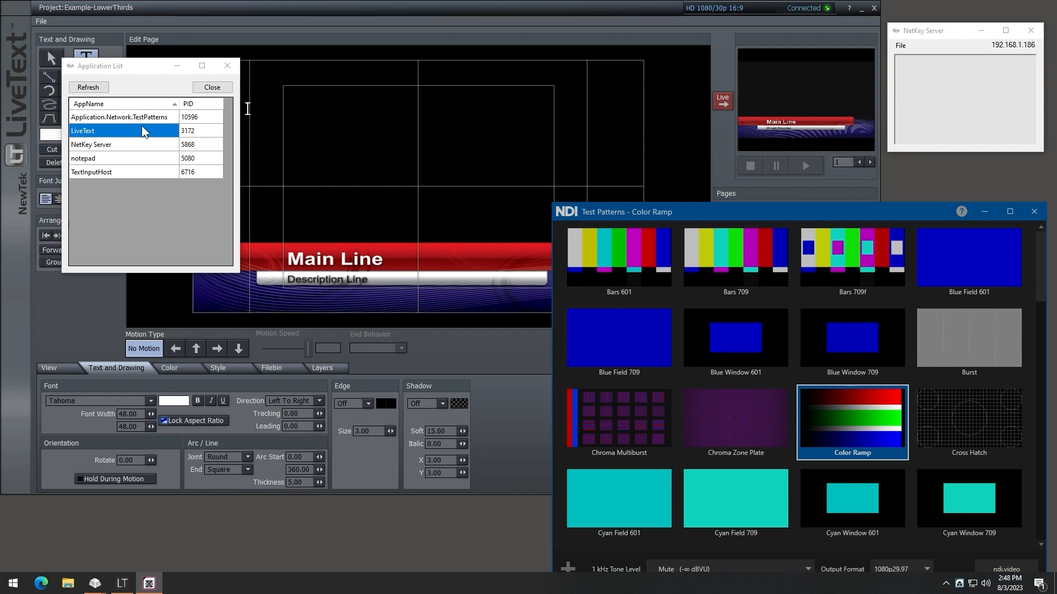
left_click(227, 66)
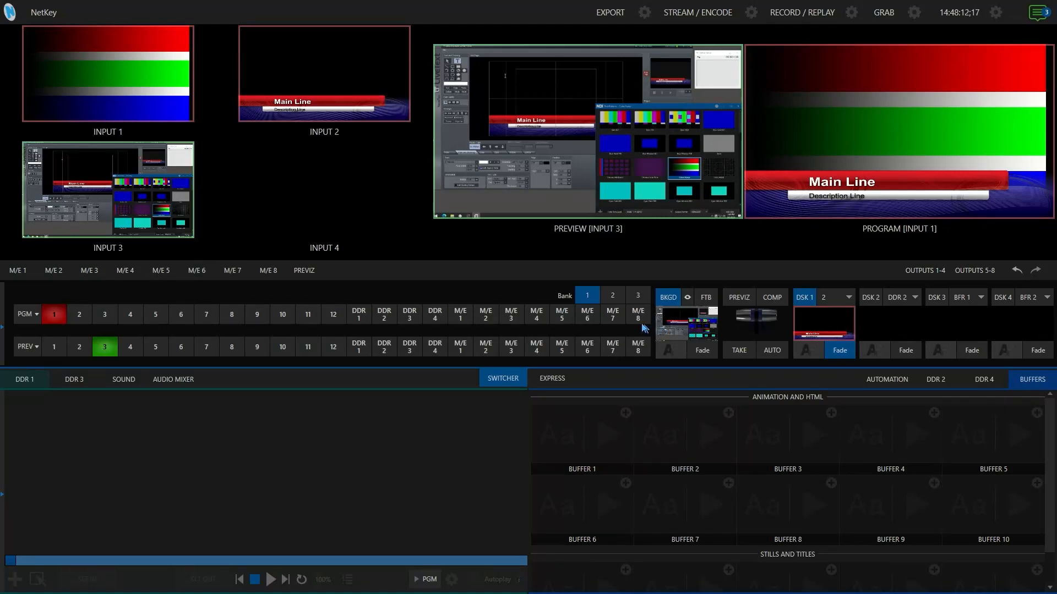
In TriCaster, open the Left macro from the NetKey-TestPatterns macro folder for editing.
left_click(123, 13)
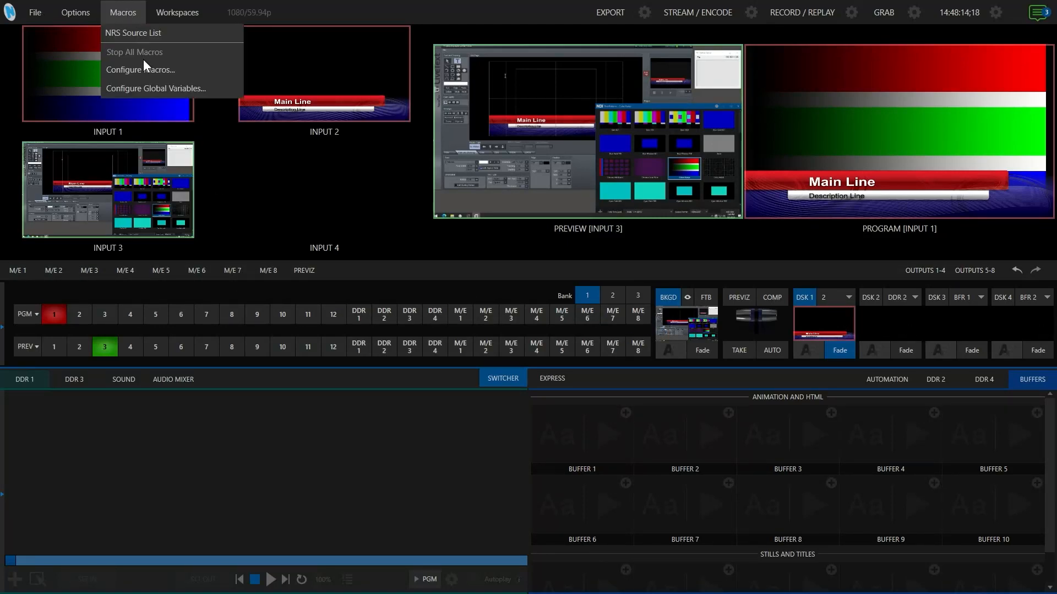
left_click(144, 70)
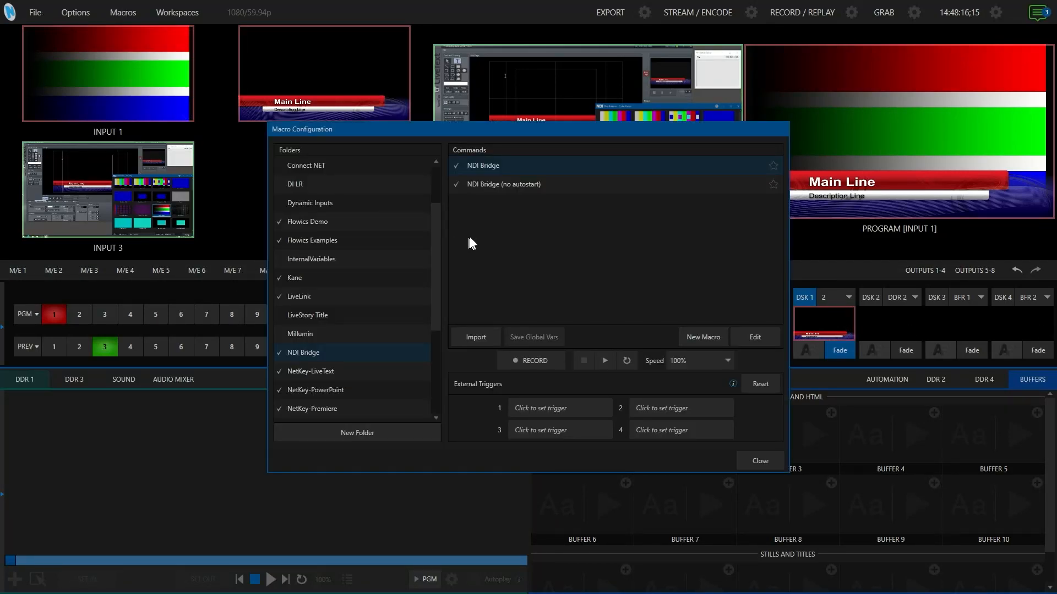
scroll(341, 342, "down", 3)
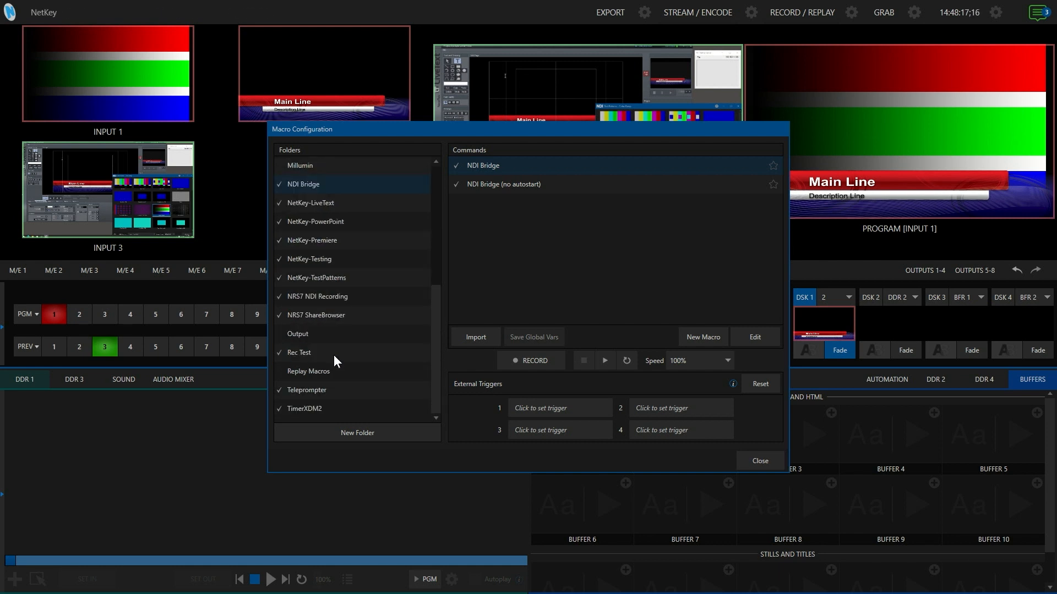
left_click(339, 277)
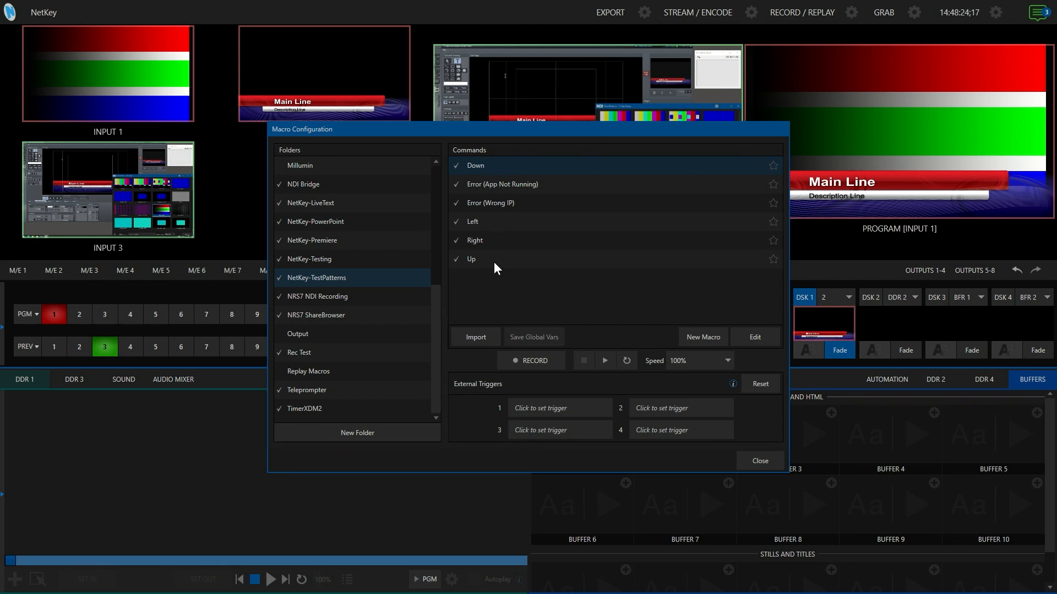
left_click(495, 222)
left_click(755, 338)
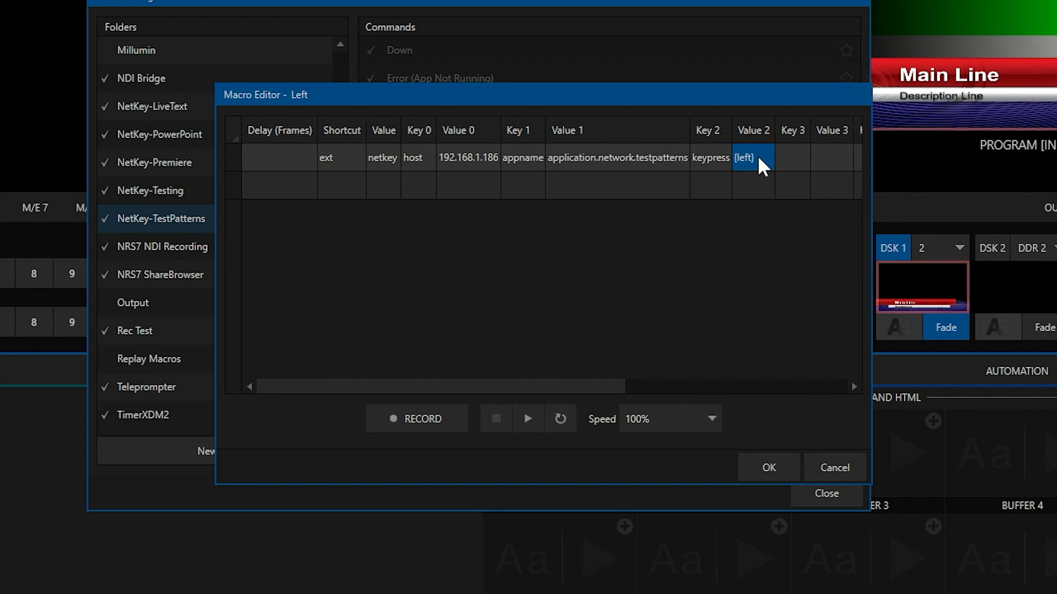
Try +a, A, %a and ^-modified entries as the Left macro's keypress value, restore {left} and save the macro.
type("a")
key("Left")
type("+")
key("BackSpace")
key("Delete")
type("A")
key("BackSpace")
type("+a")
key("BackSpace")
key("BackSpace")
type("%a")
key("BackSpace")
key("BackSpace")
type("^^")
type("a")
key("BackSpace")
type("%a")
key("BackSpace")
key("BackSpace")
key("BackSpace")
key("BackSpace")
type("{left}")
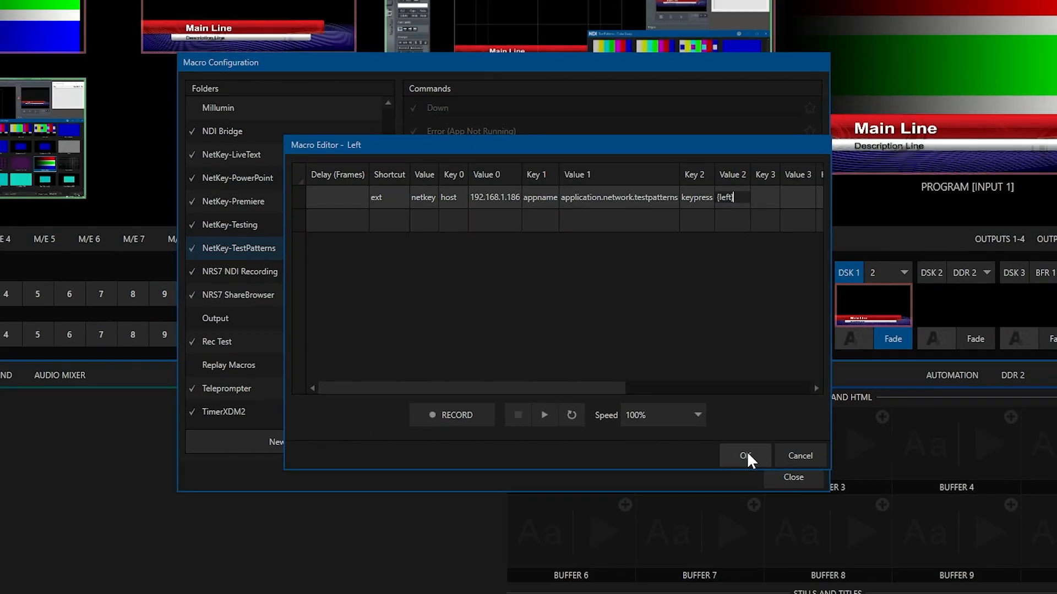
left_click(768, 465)
Move the Macro Configuration window clear of the preview and run the Left macro twice, followed by the Right macro.
left_click_drag(547, 127, 457, 125)
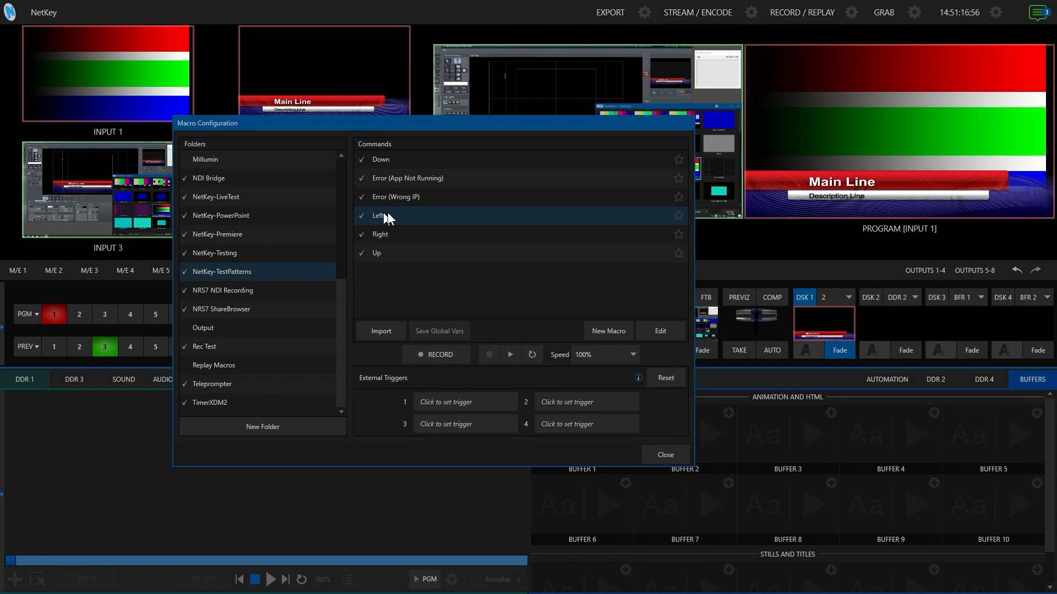
left_click(510, 355)
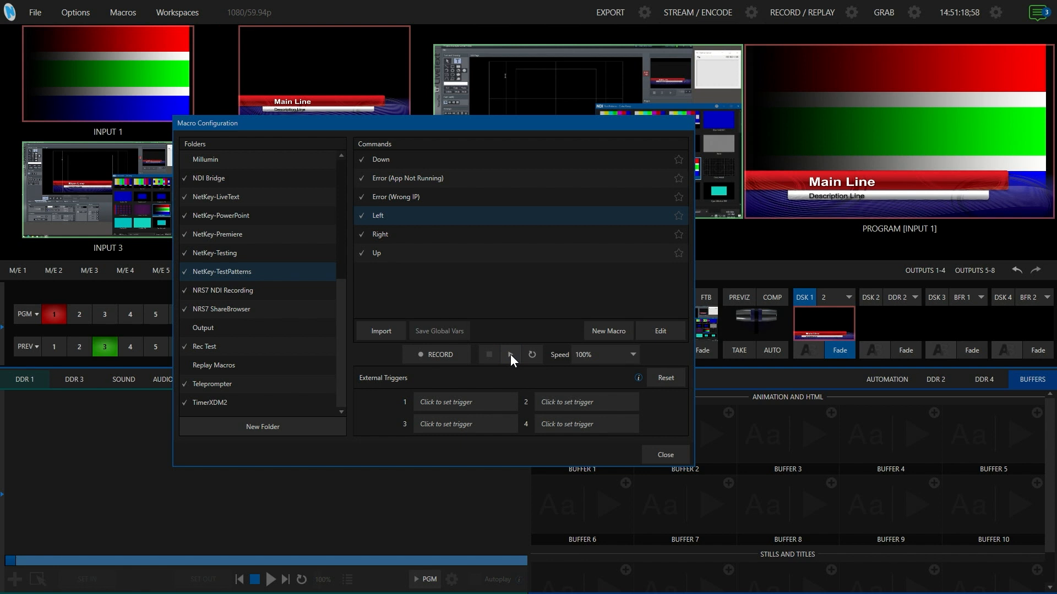
left_click_drag(610, 123, 516, 247)
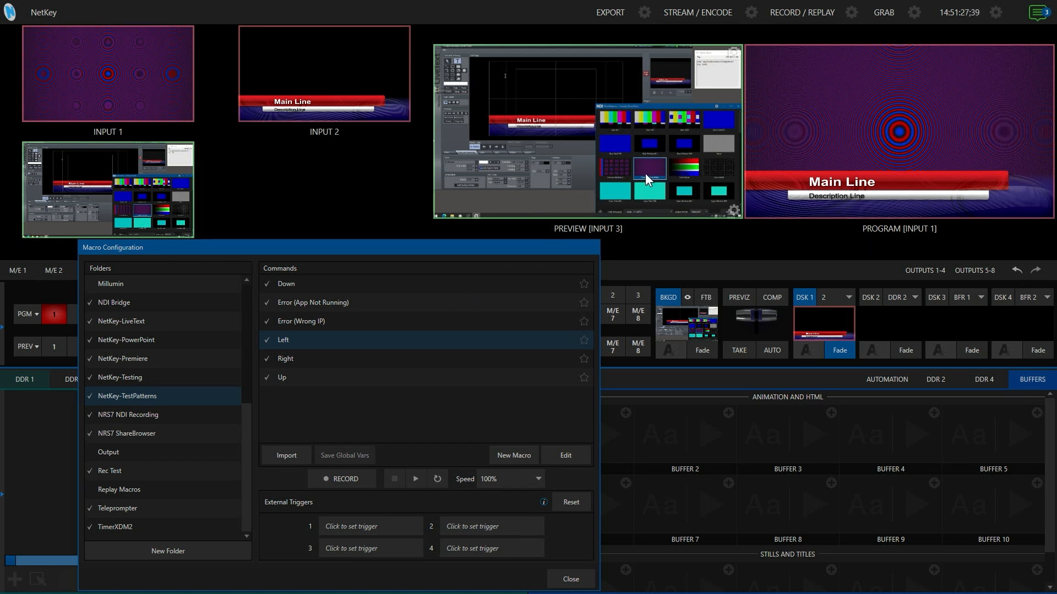
left_click(417, 478)
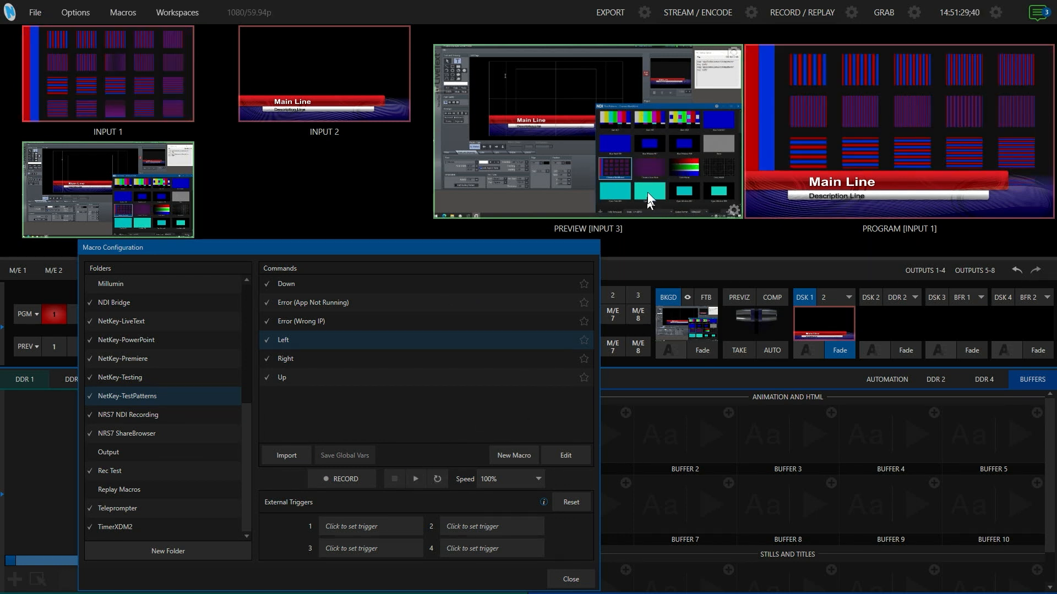
left_click(351, 357)
left_click(415, 478)
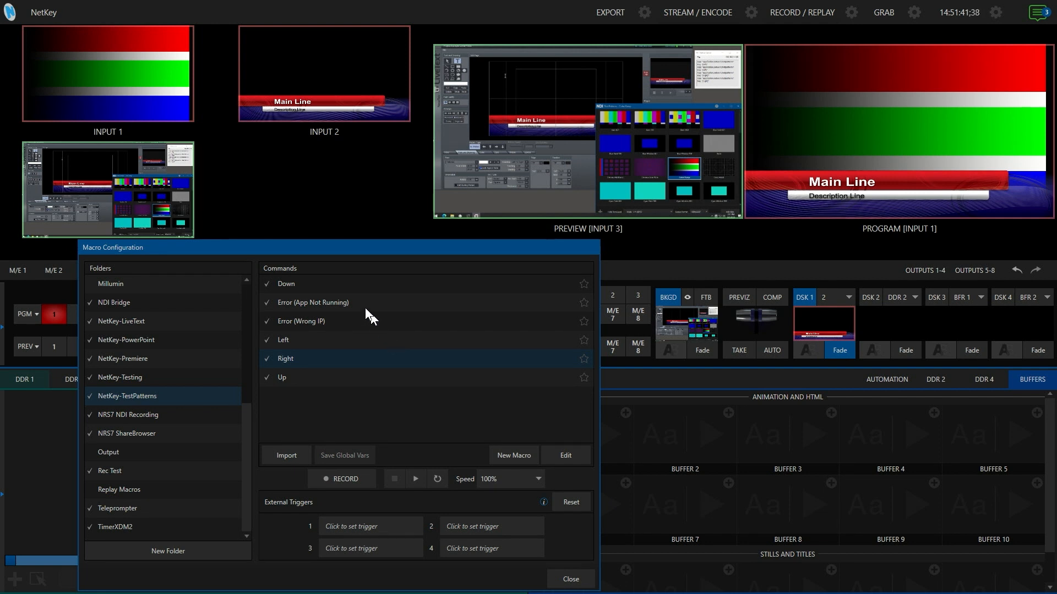
Review the existing notifications and examine the application name in the Error (App Not Running) macro.
left_click(329, 302)
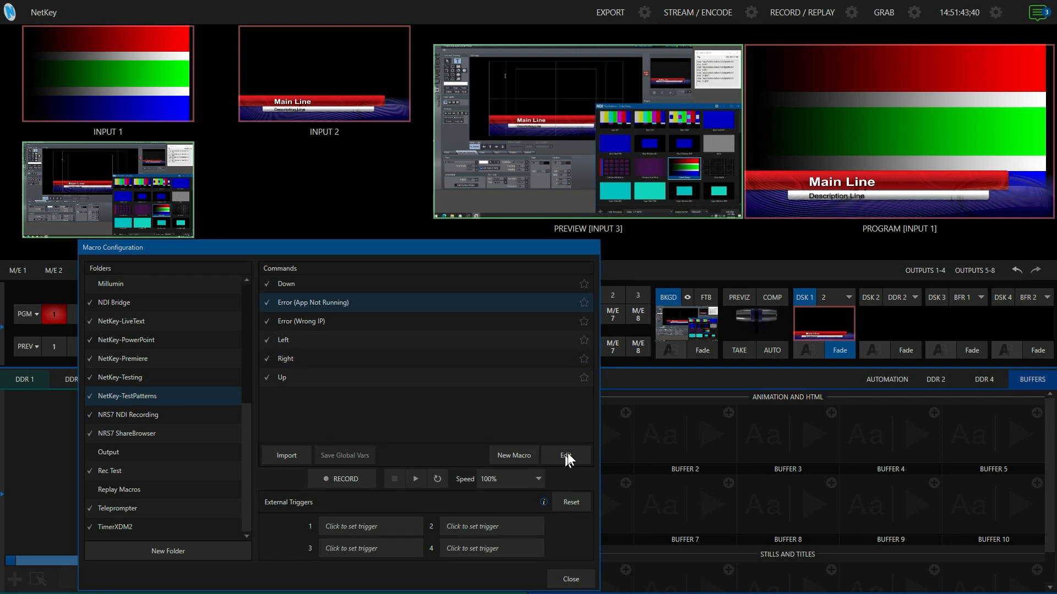
left_click(1037, 12)
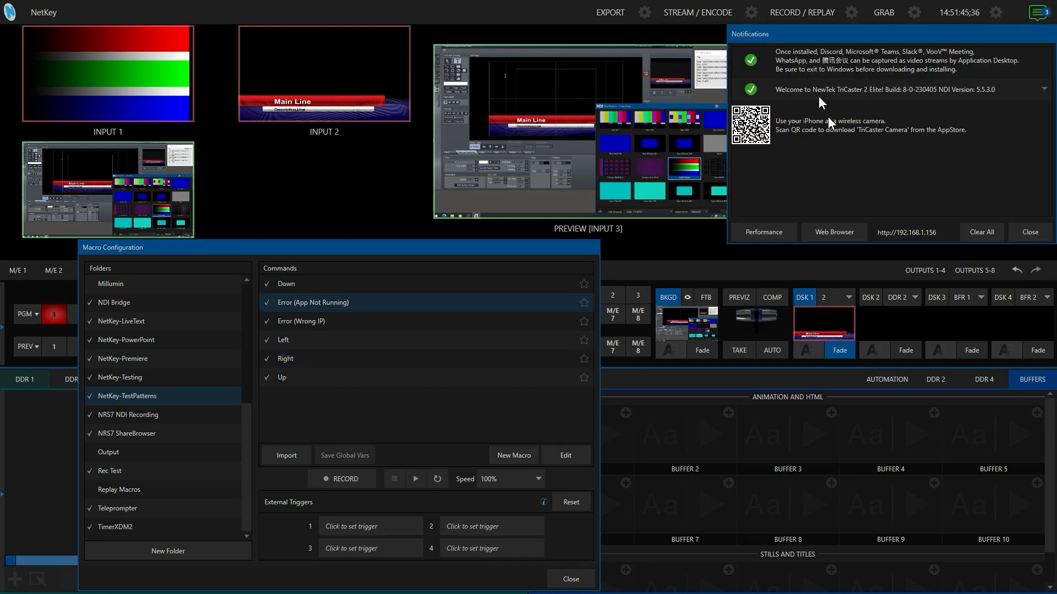
left_click(1029, 232)
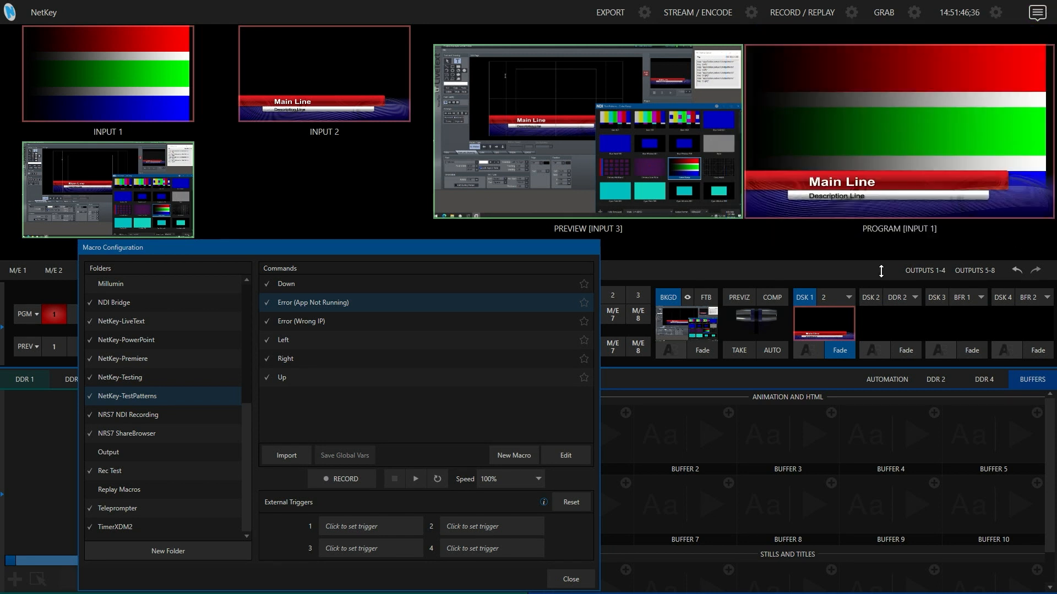
left_click(562, 455)
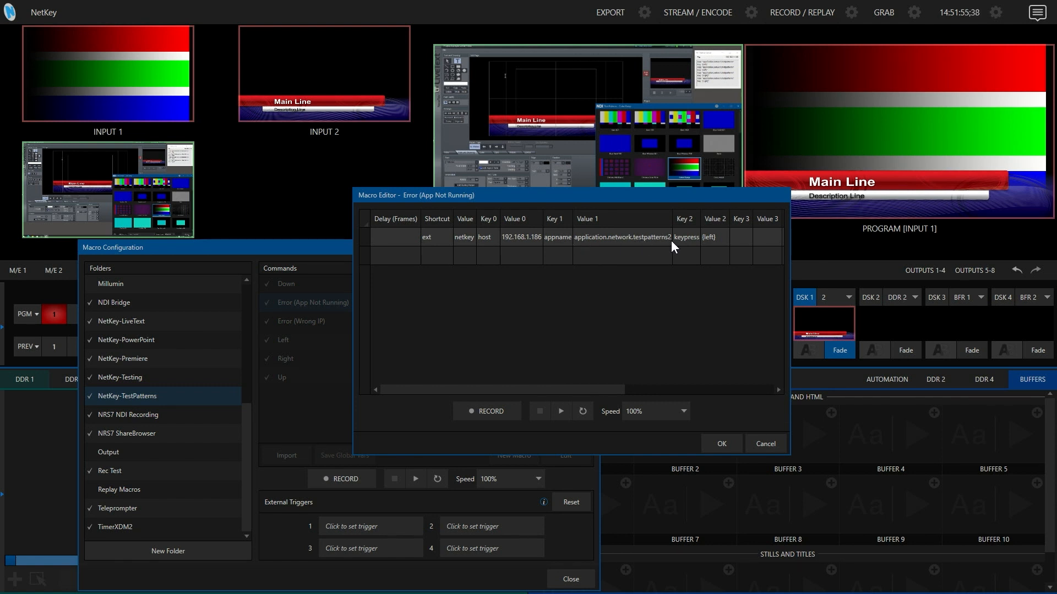
left_click(722, 443)
Run the Error (App Not Running) macro and read its notification.
left_click(417, 477)
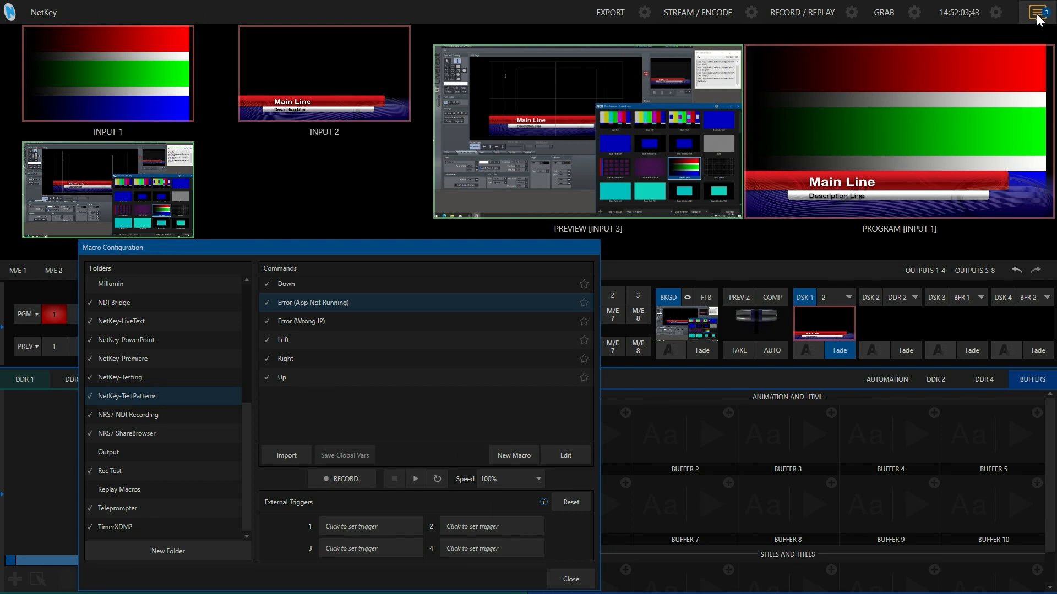
left_click(1037, 16)
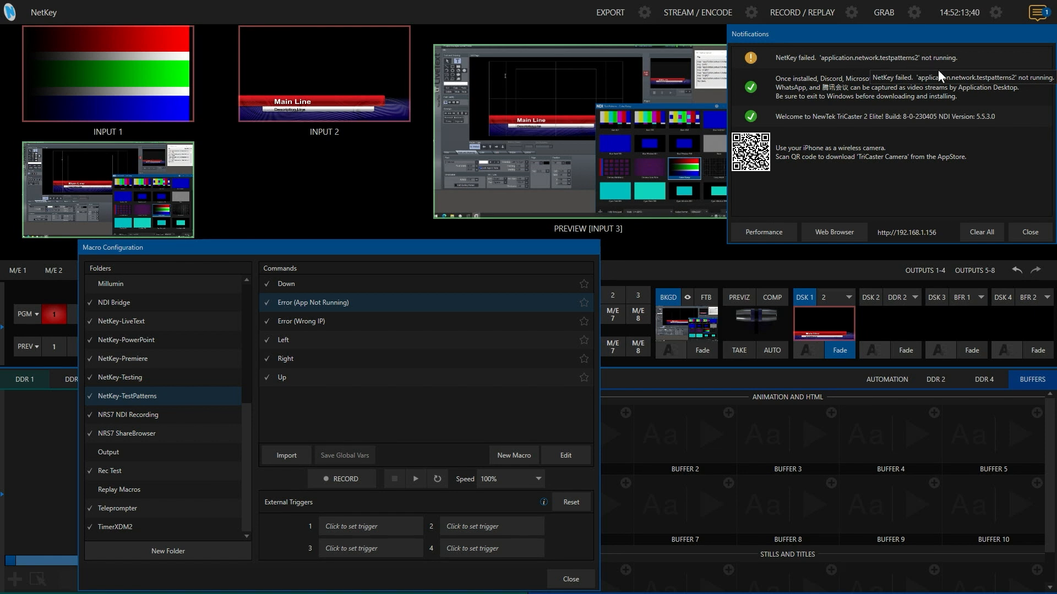
left_click(1024, 232)
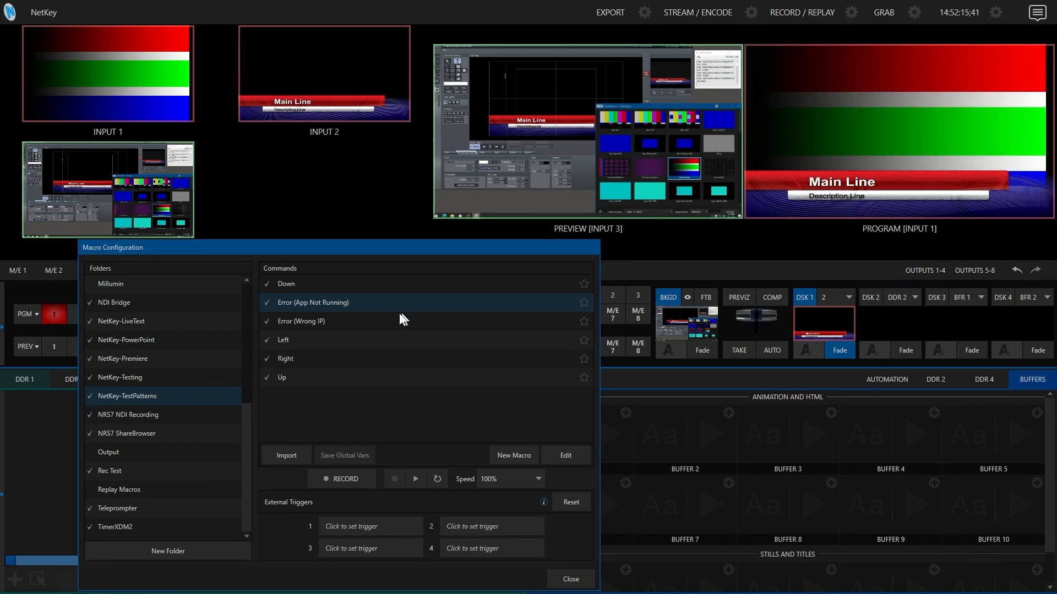
Examine the host address in the Error (Wrong IP) macro.
left_click(351, 321)
left_click(562, 456)
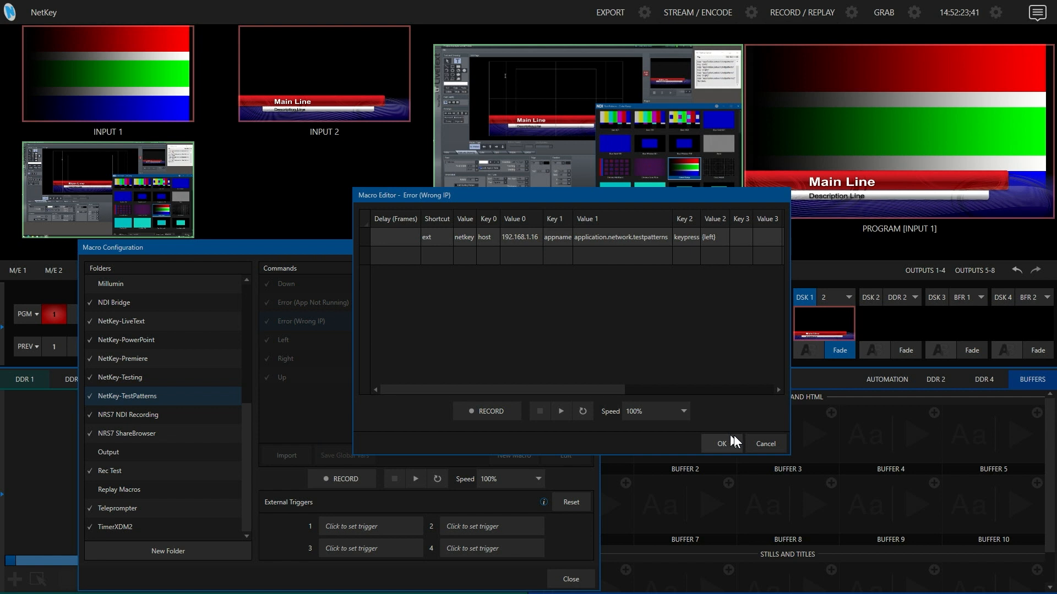
left_click(760, 441)
Run the Error (Wrong IP) macro and read its notification.
left_click(415, 479)
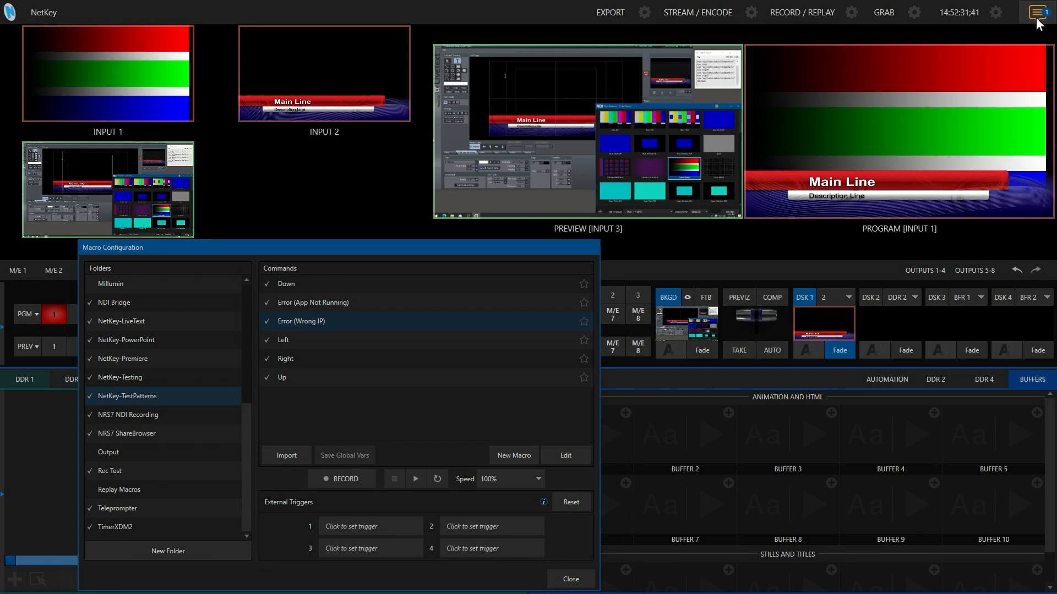
left_click(1037, 15)
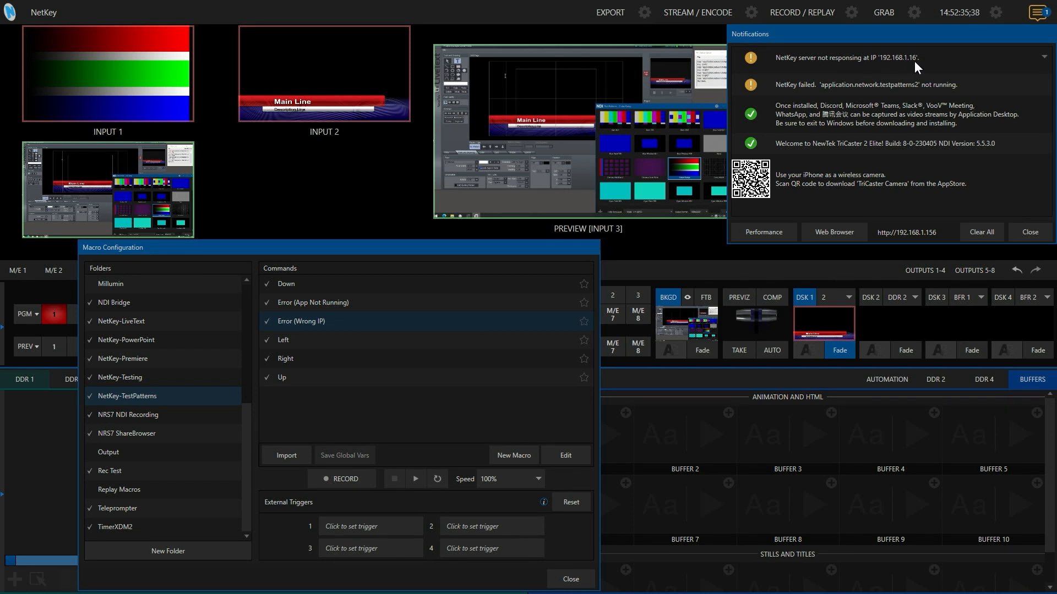
left_click(1029, 231)
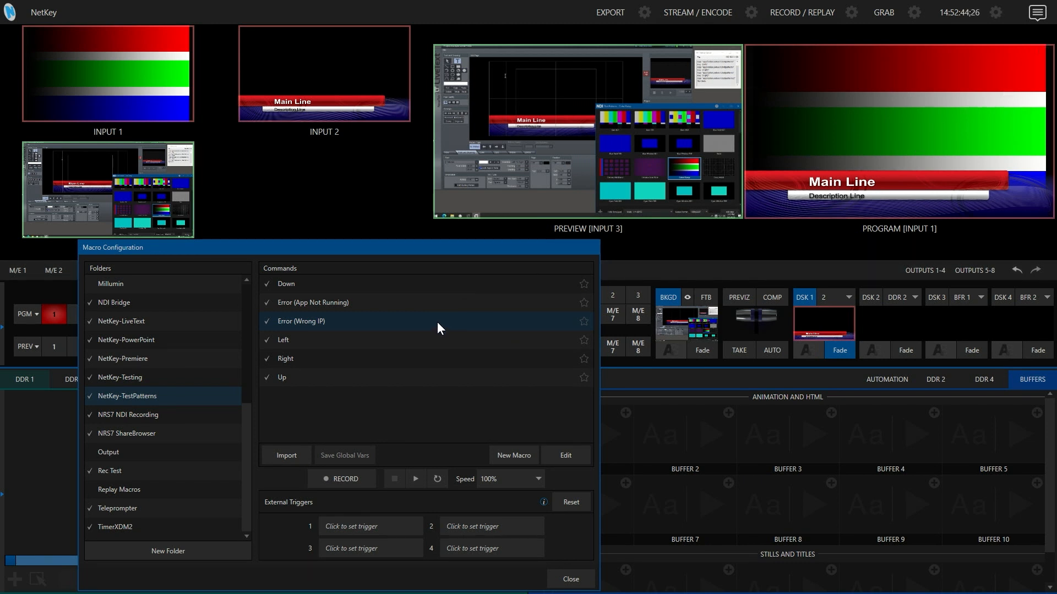
Inspect the Up macro's feedback setting in a widened editor, and run the macro to check its notification.
left_click(293, 377)
left_click(569, 460)
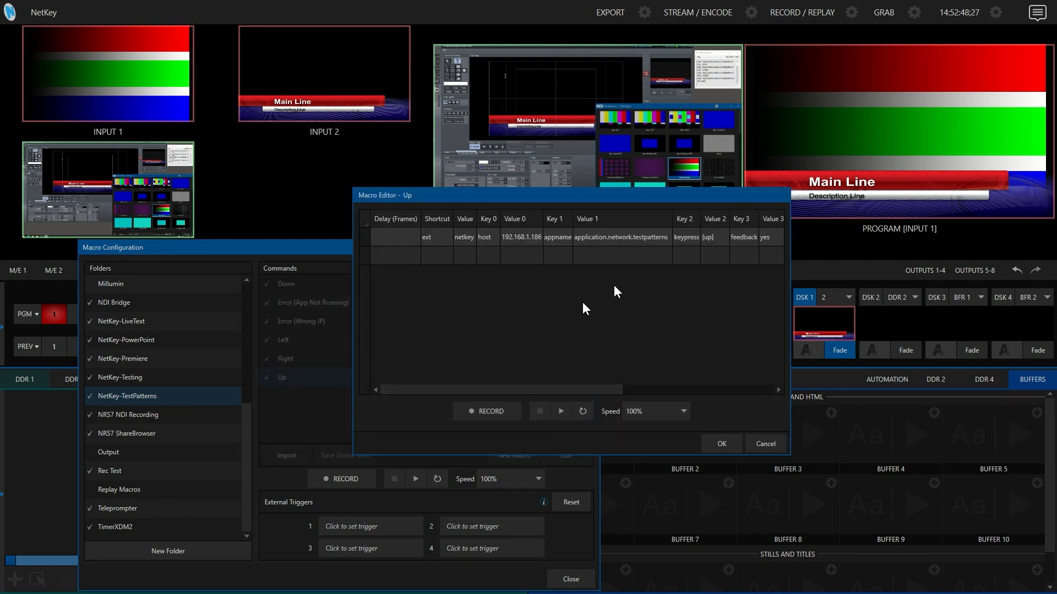
left_click_drag(790, 273, 836, 275)
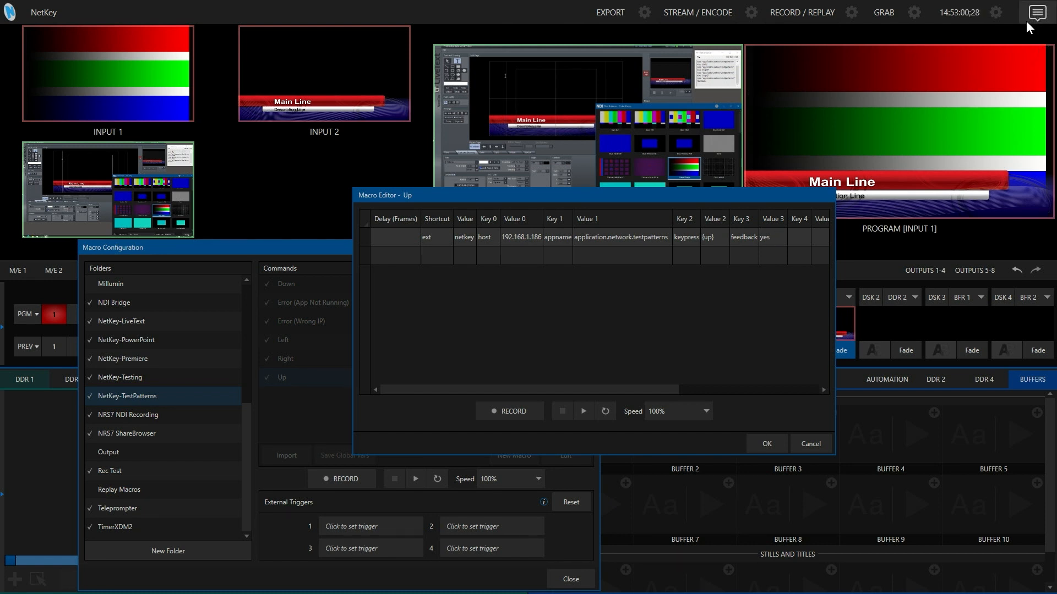
left_click(584, 411)
left_click(1044, 15)
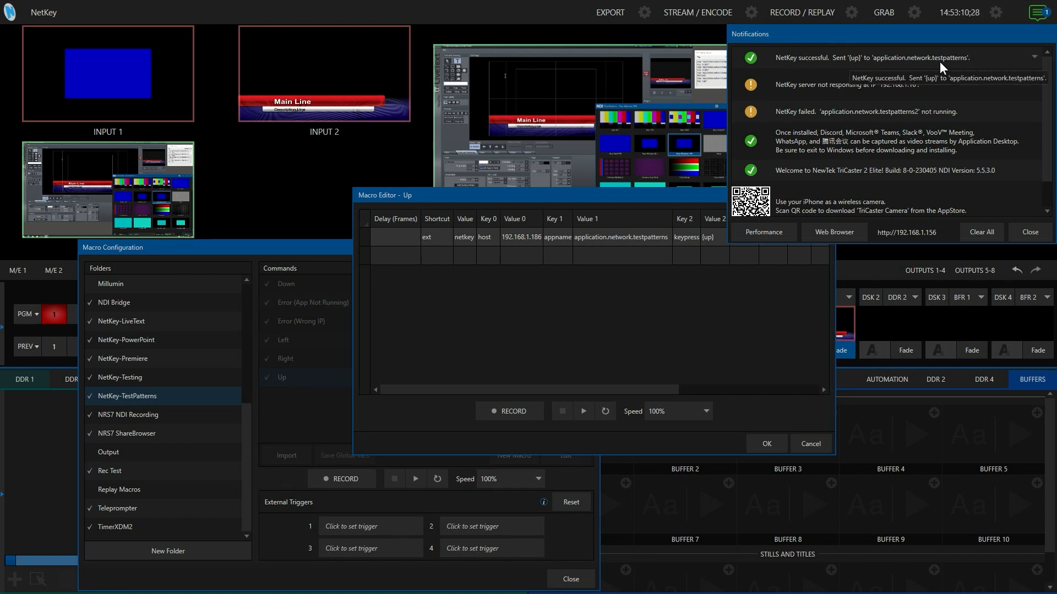
Dismiss the notifications and try no, followed by error, as the feedback value in the Up macro.
left_click(1025, 229)
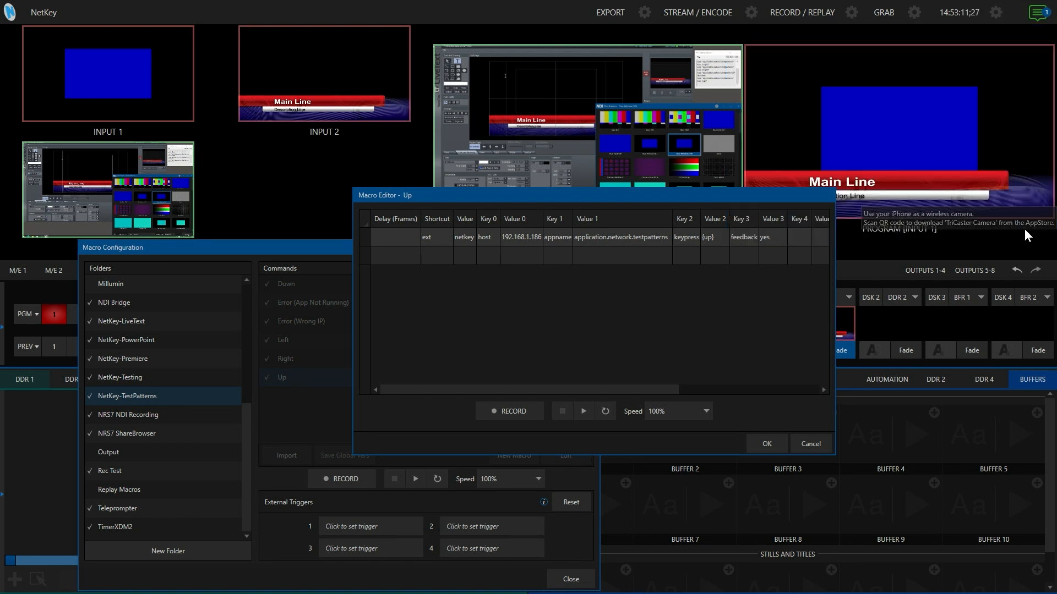
double_click(774, 236)
type("no")
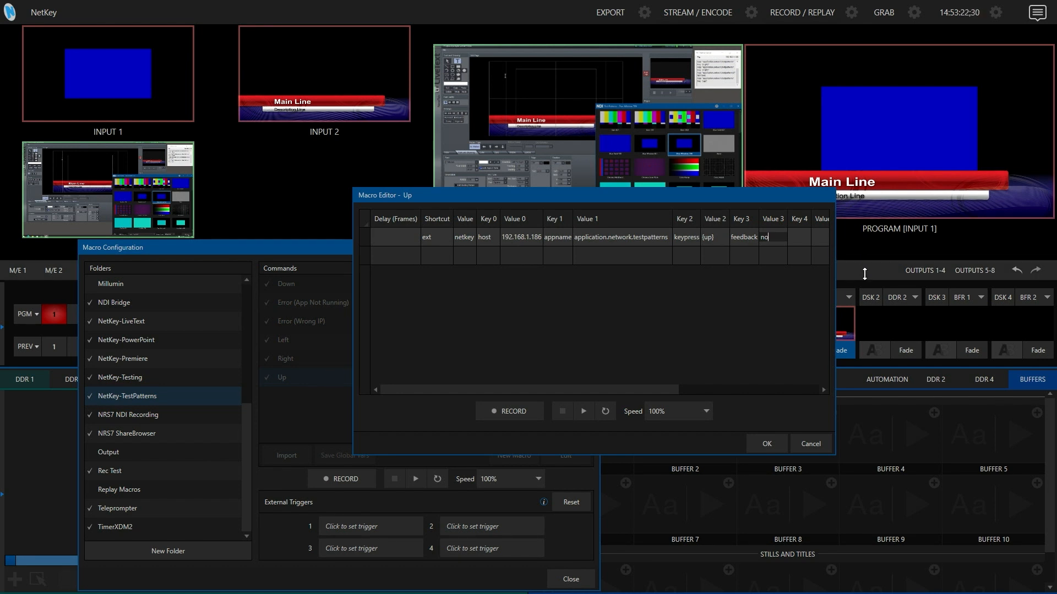
key("BackSpace")
key("BackSpace")
type("error")
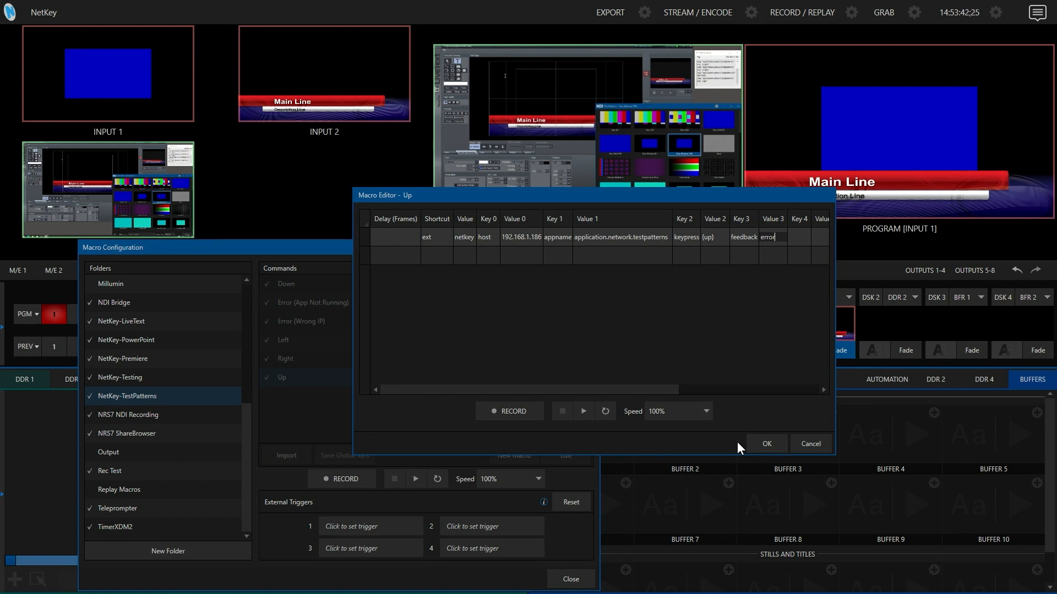
Set the Up macro's feedback value back to yes and save the macro.
key("BackSpace")
key("BackSpace")
key("BackSpace")
key("BackSpace")
key("BackSpace")
type("yes")
key("Return")
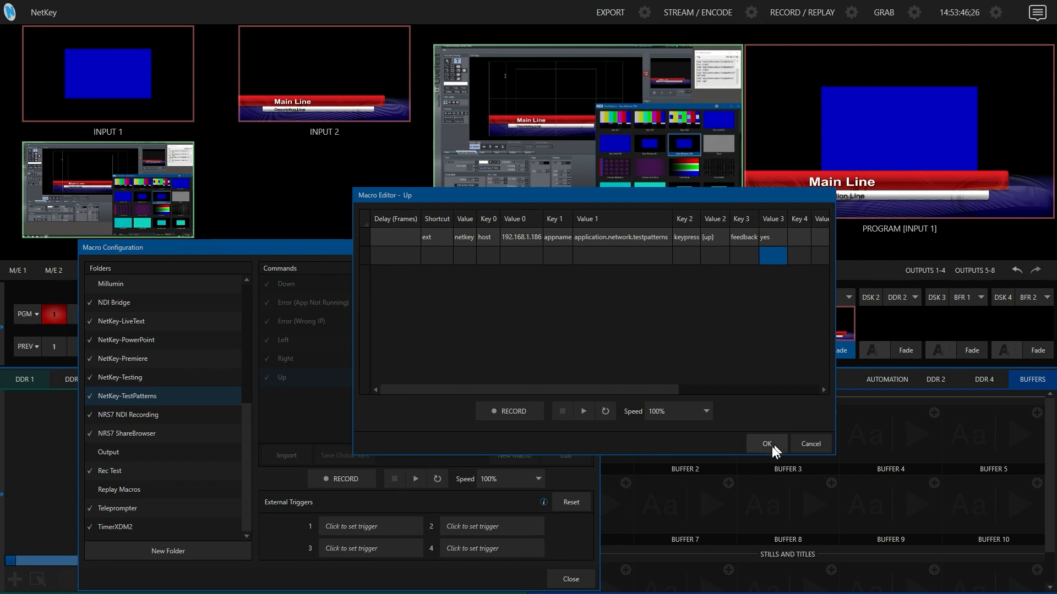
left_click(757, 445)
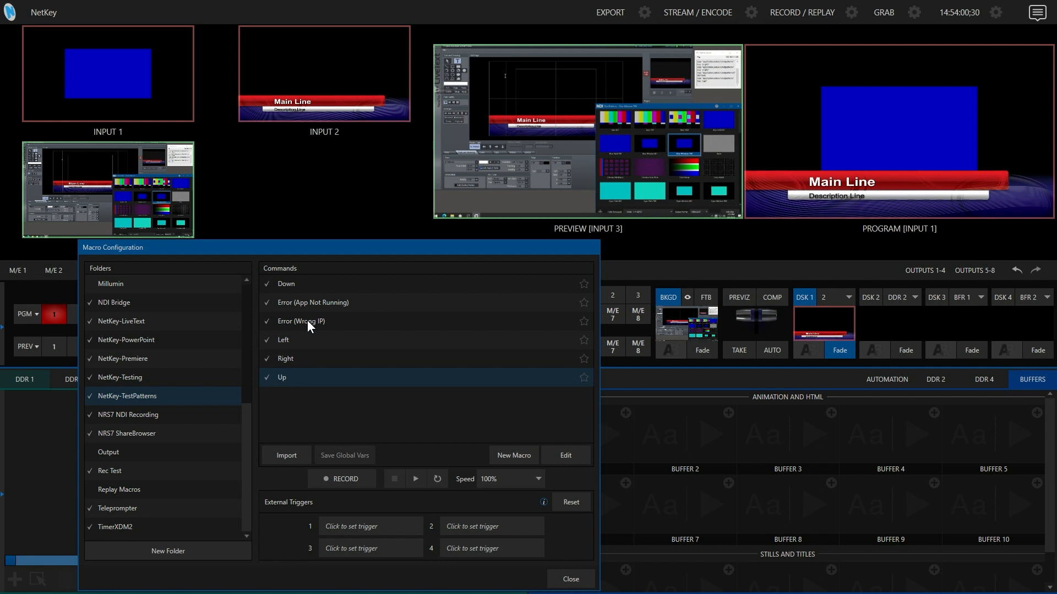
Trigger LiveText Next Title Live from the NetKey-LiveText folder three times with its assigned shortcut, and examine the macro's host, application and keypress values.
left_click(141, 321)
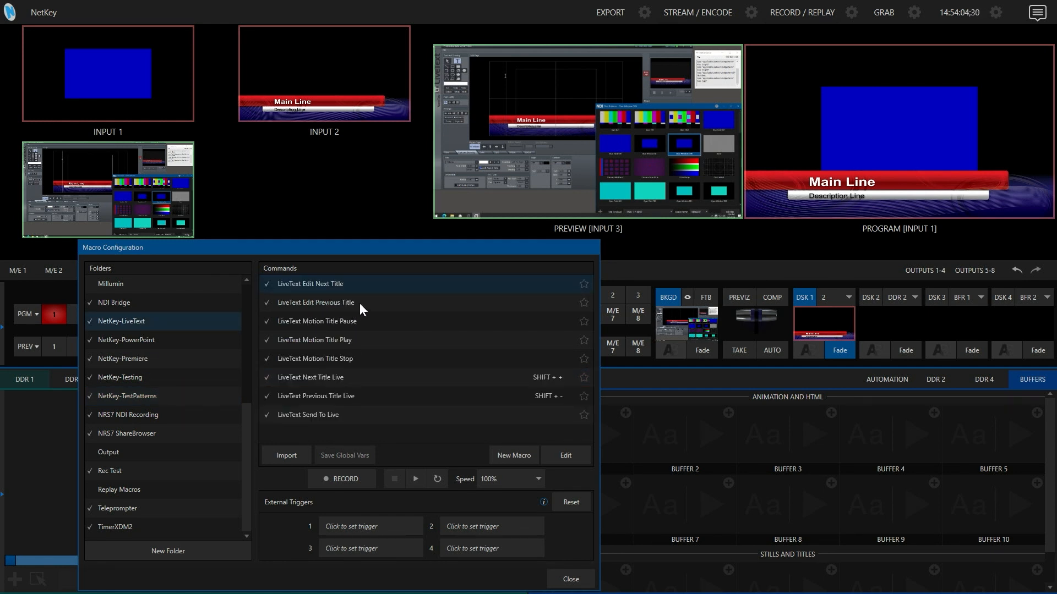
left_click(347, 377)
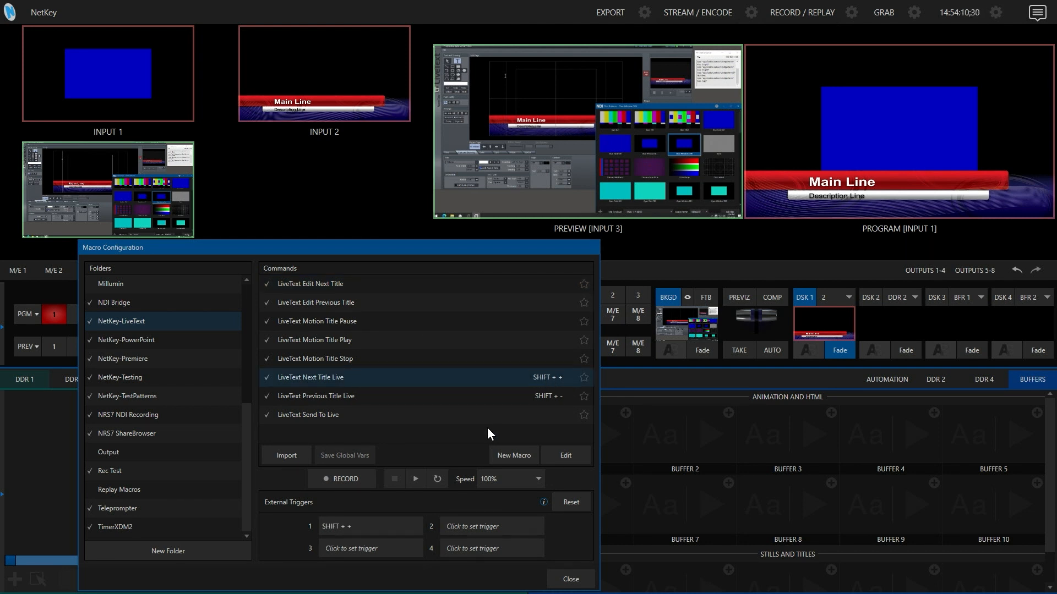
key("shift+plus")
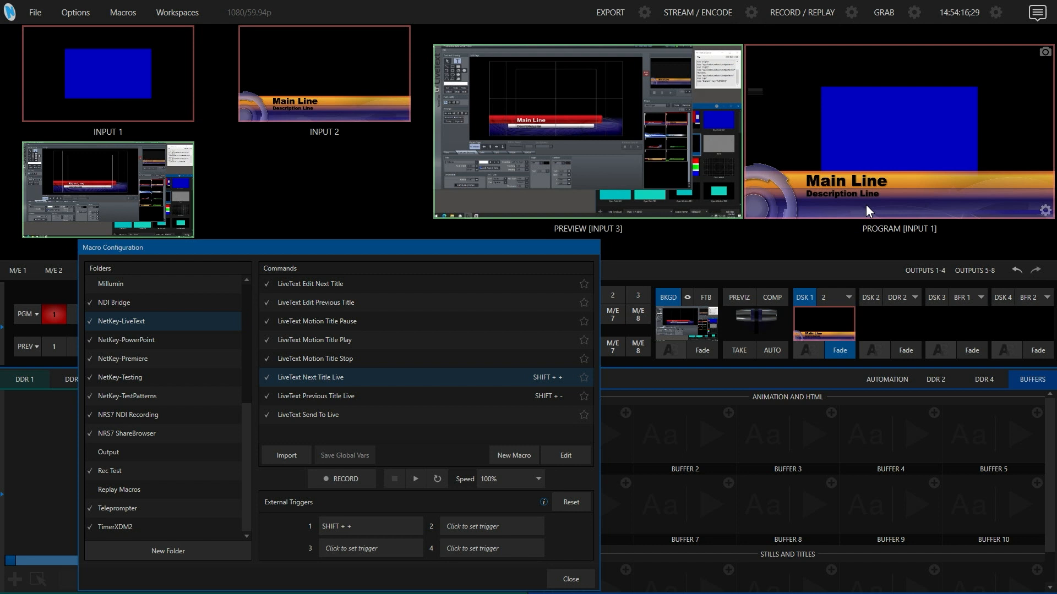
key("shift+plus")
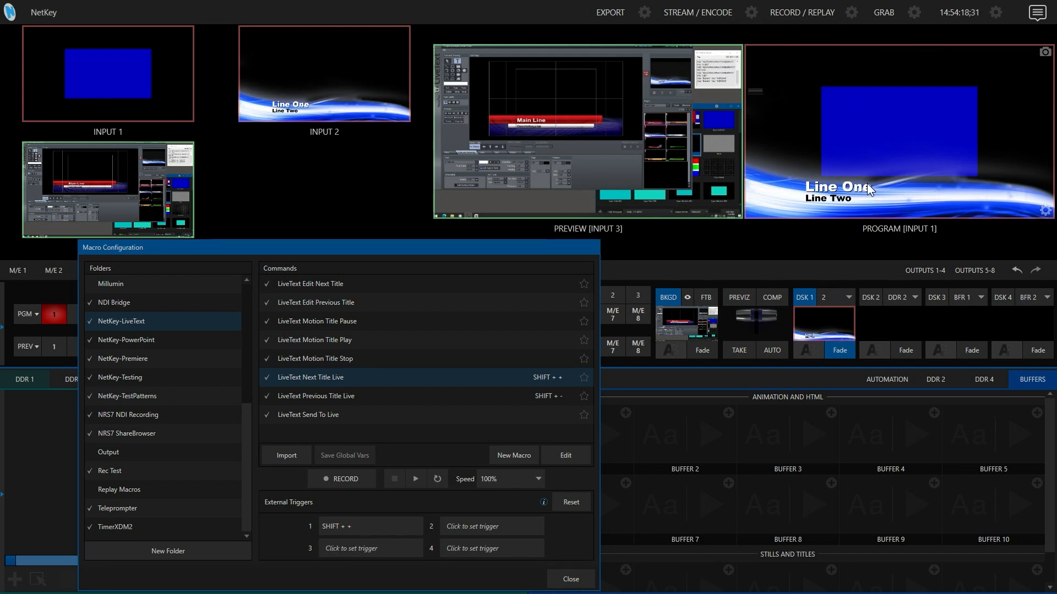
key("shift+plus")
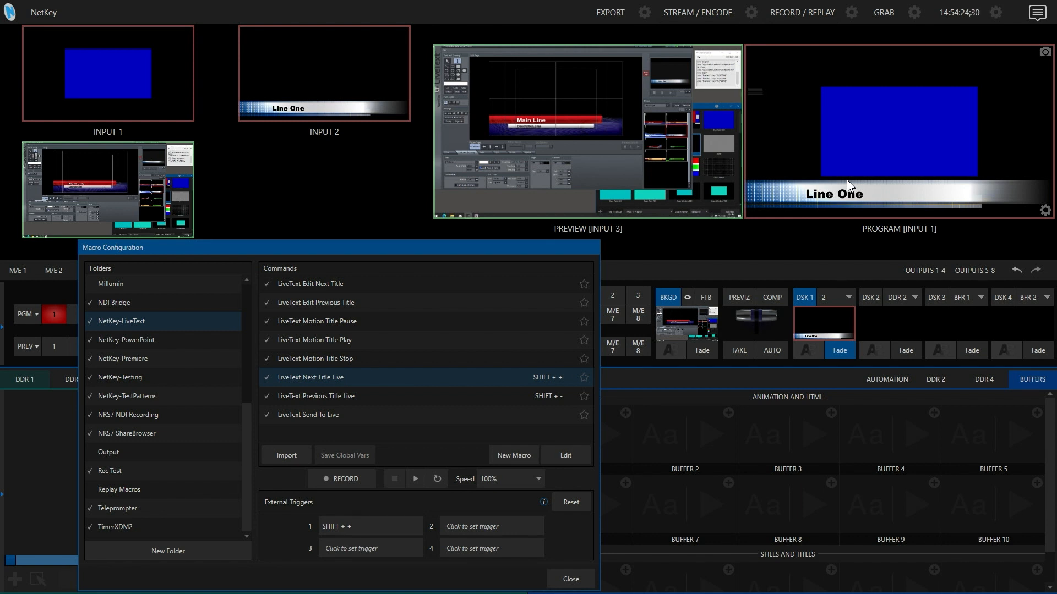
left_click(565, 455)
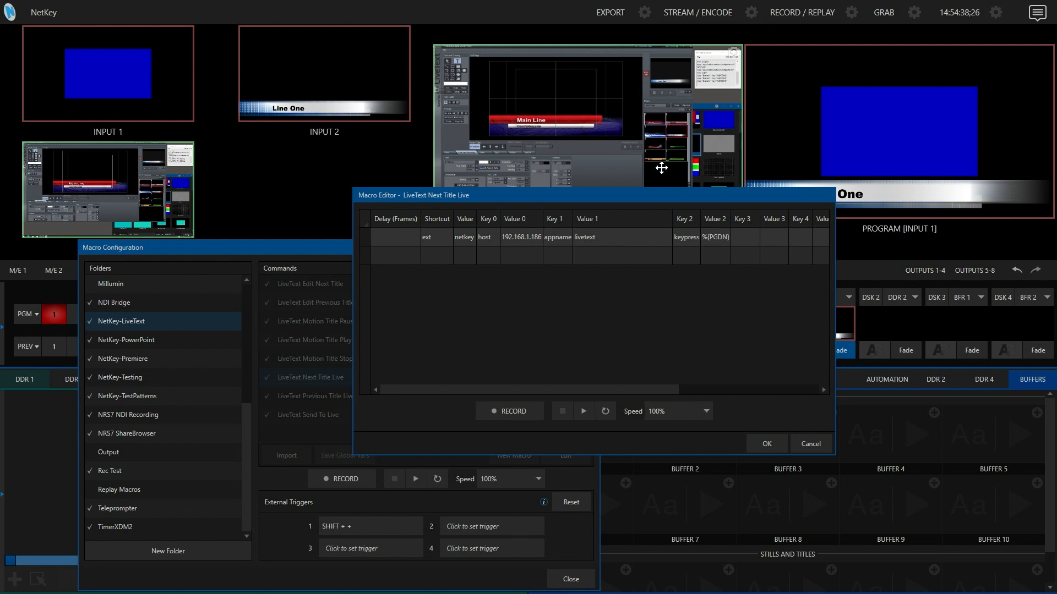
left_click(768, 446)
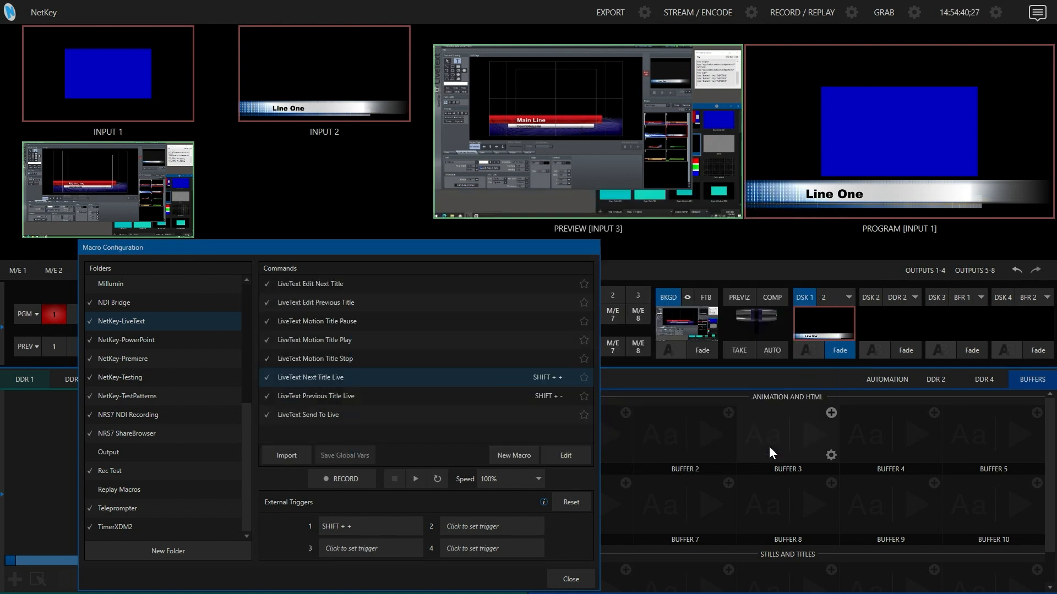